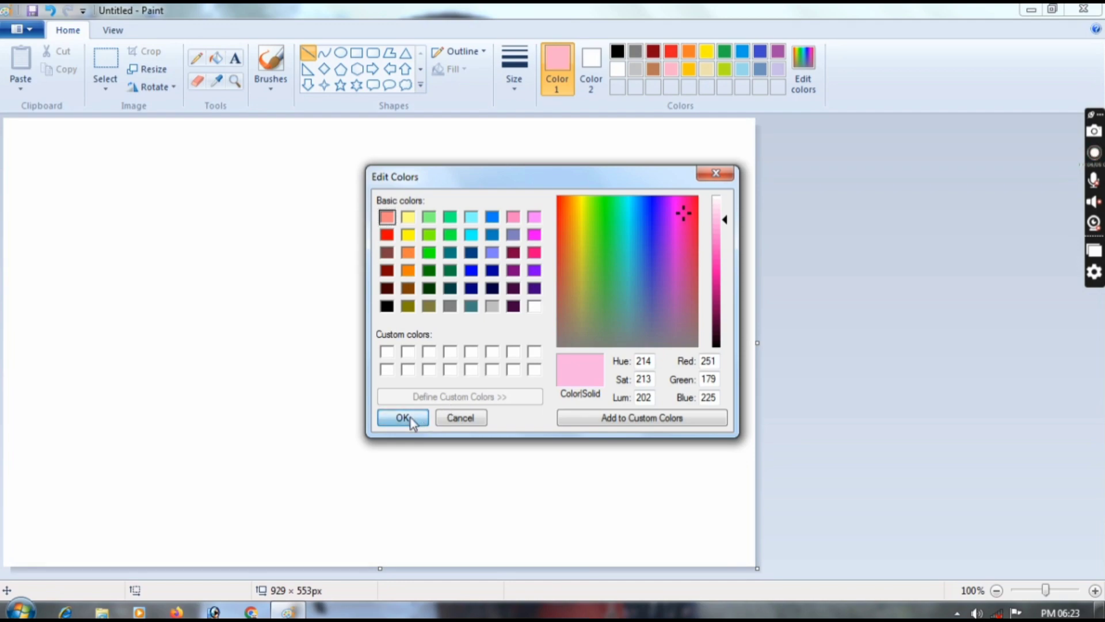
# Draw a light pink line across the canvas near its bottom edge and fill the area below it with the same pink.
pyautogui.moveTo(4, 496); pyautogui.dragTo(770, 494)
pyautogui.click(216, 58)
pyautogui.click(289, 532)
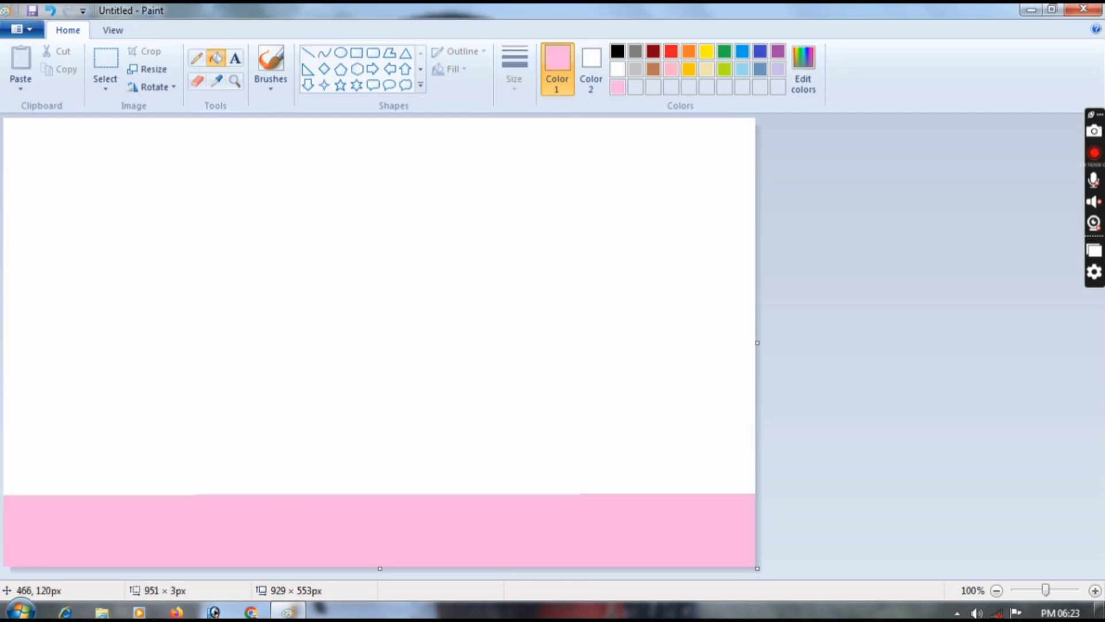
# Add a medium pink band above the light pink one, bounded by a straight line across the full canvas and filled.
pyautogui.click(804, 69)
pyautogui.moveTo(720, 251); pyautogui.dragTo(721, 249)
pyautogui.click(402, 417)
pyautogui.click(308, 55)
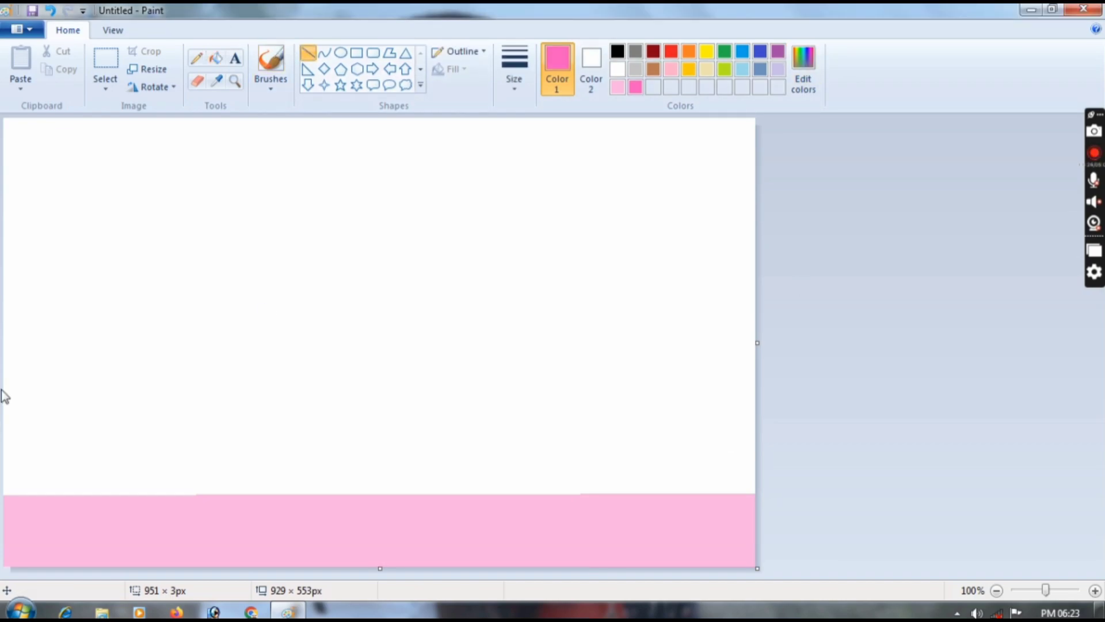
pyautogui.moveTo(3, 384); pyautogui.dragTo(886, 382)
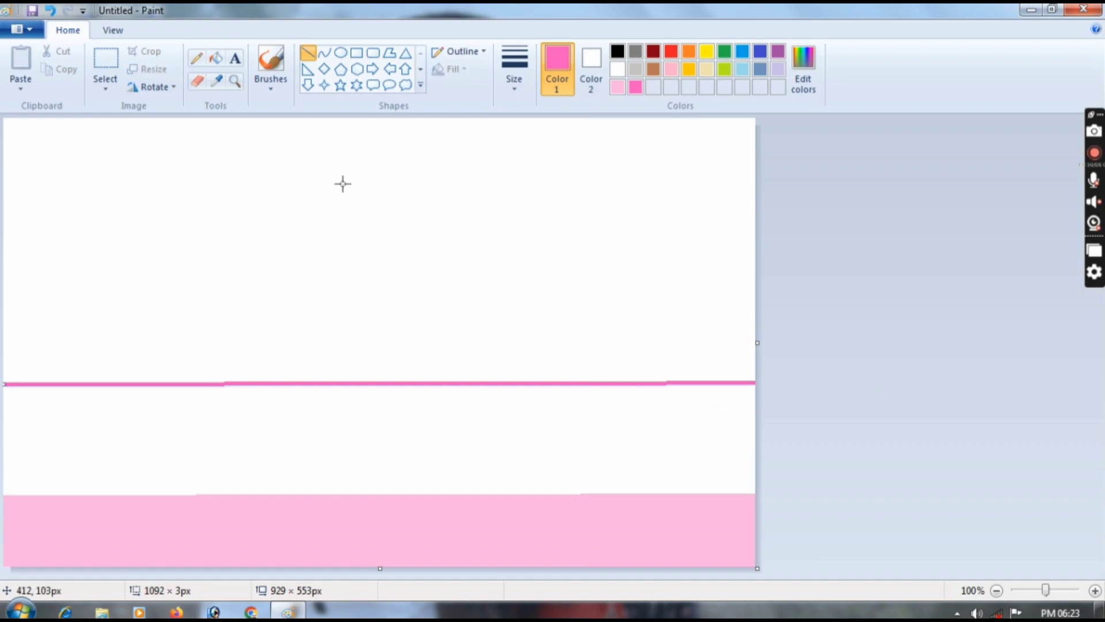
pyautogui.click(217, 58)
pyautogui.click(403, 438)
# Add a deeper magenta-pink band above the medium pink one, bounded by a full-width line and filled.
pyautogui.click(803, 68)
pyautogui.click(722, 266)
pyautogui.moveTo(722, 267); pyautogui.dragTo(722, 279)
pyautogui.click(402, 417)
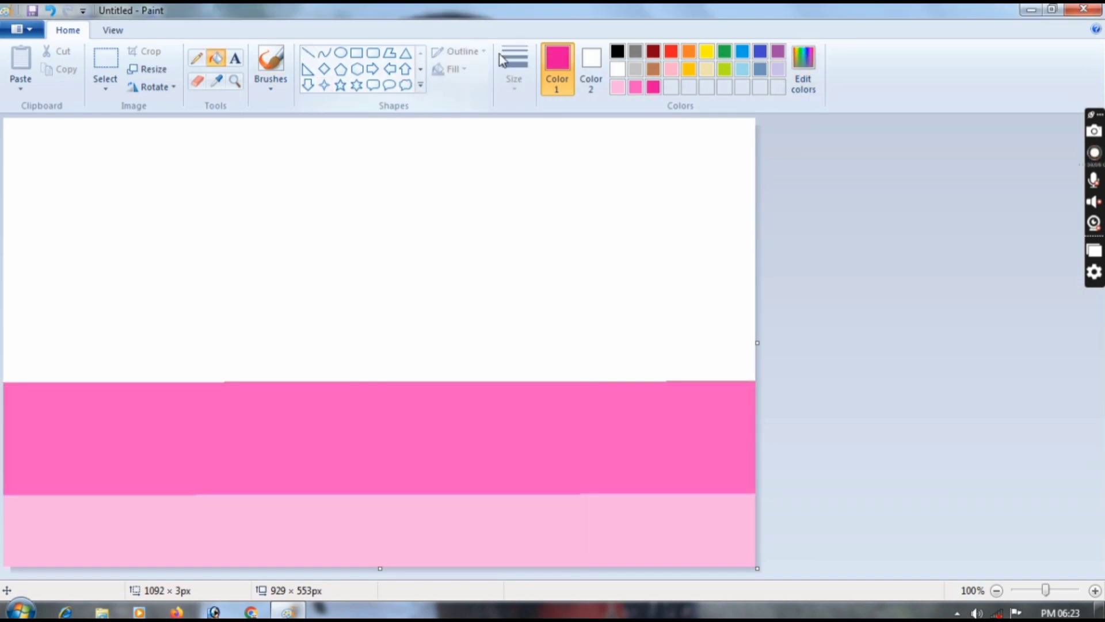
pyautogui.click(307, 53)
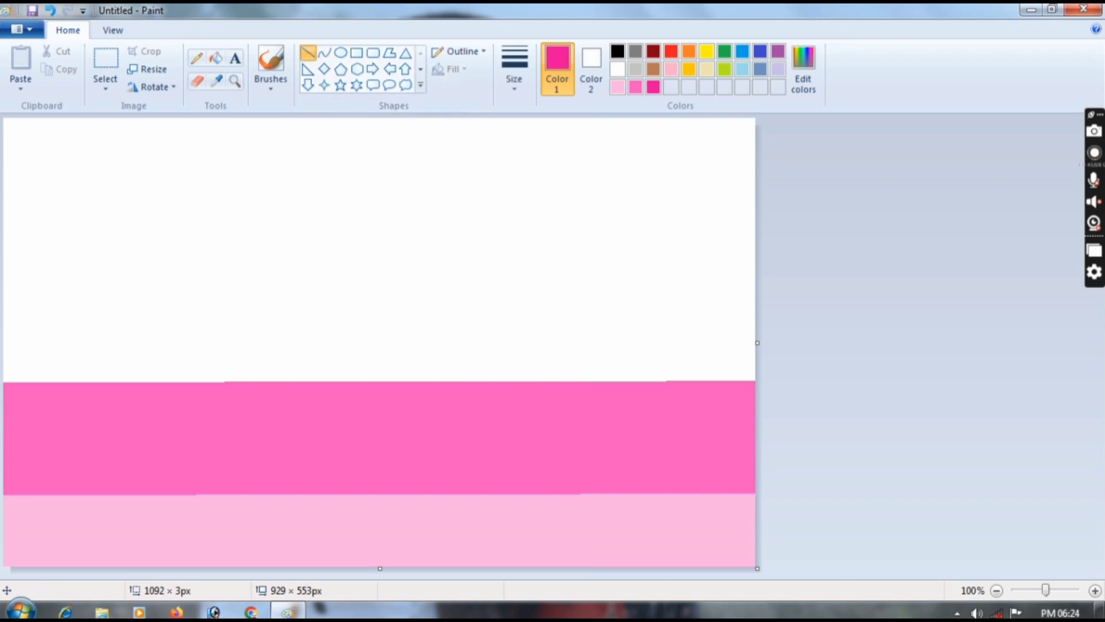
pyautogui.moveTo(5, 279)
pyautogui.mouseDown()
pyautogui.moveTo(627, 272)
pyautogui.moveTo(760, 299)
pyautogui.mouseUp()
pyautogui.click(223, 59)
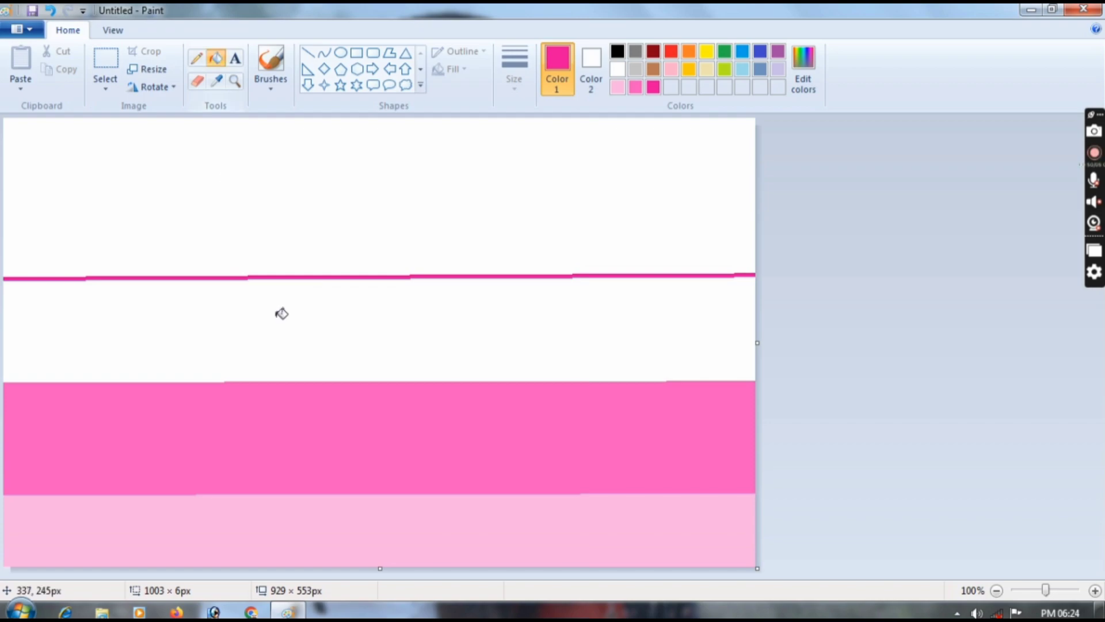
pyautogui.click(278, 311)
# Add a coral-red band above the magenta-pink one, using a mixed custom colour for the full-width line and the fill.
pyautogui.click(803, 68)
pyautogui.click(714, 305)
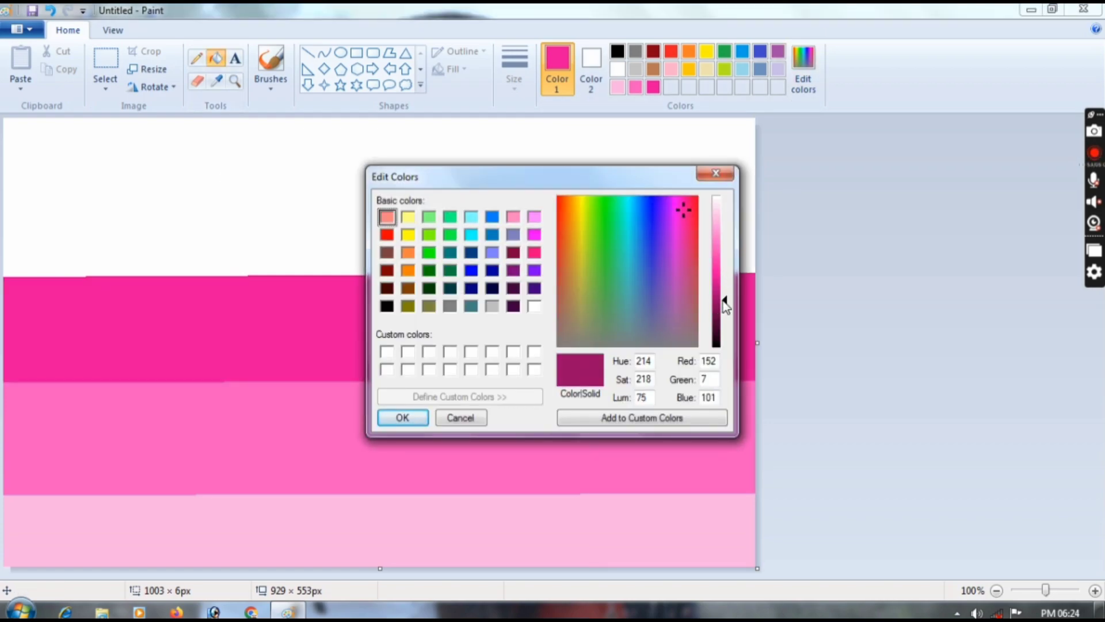
pyautogui.click(693, 199)
pyautogui.click(720, 272)
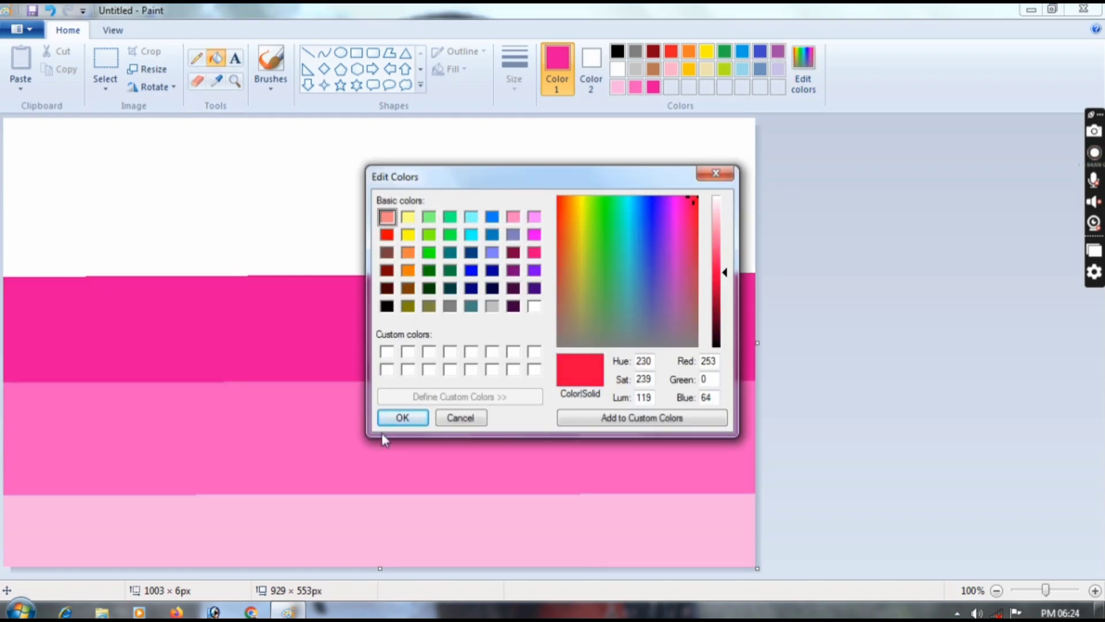
pyautogui.click(721, 255)
pyautogui.click(402, 417)
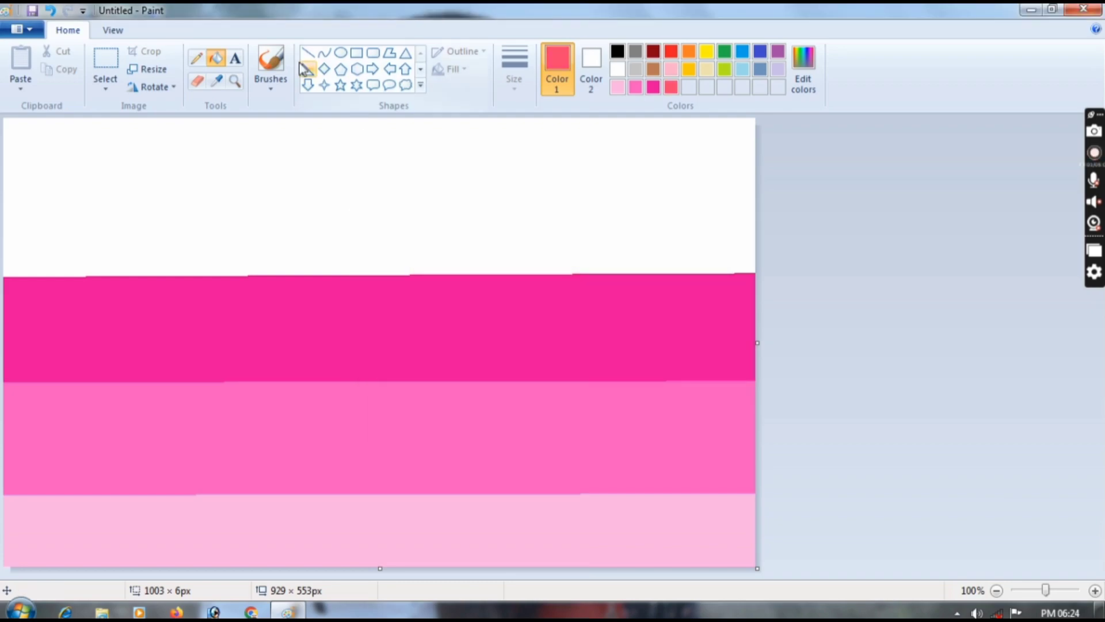
pyautogui.click(313, 56)
pyautogui.moveTo(4, 203); pyautogui.dragTo(783, 194)
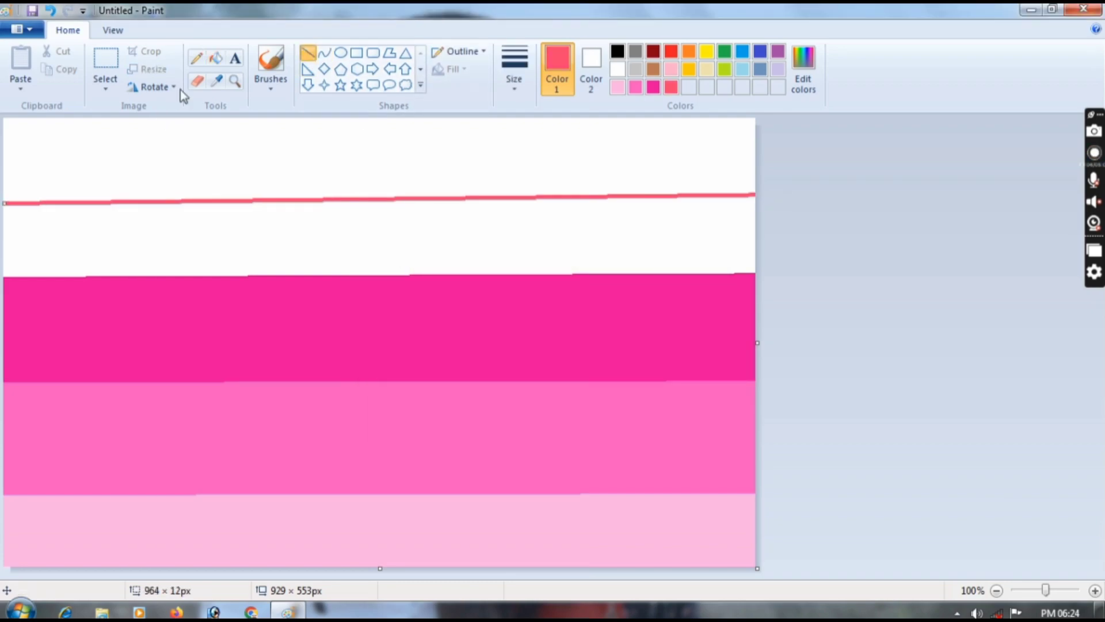
pyautogui.click(216, 58)
pyautogui.click(219, 236)
# Mix a brighter red (RGB 255, 0, 64) and fill the remaining white area at the top of the canvas.
pyautogui.click(804, 69)
pyautogui.click(721, 273)
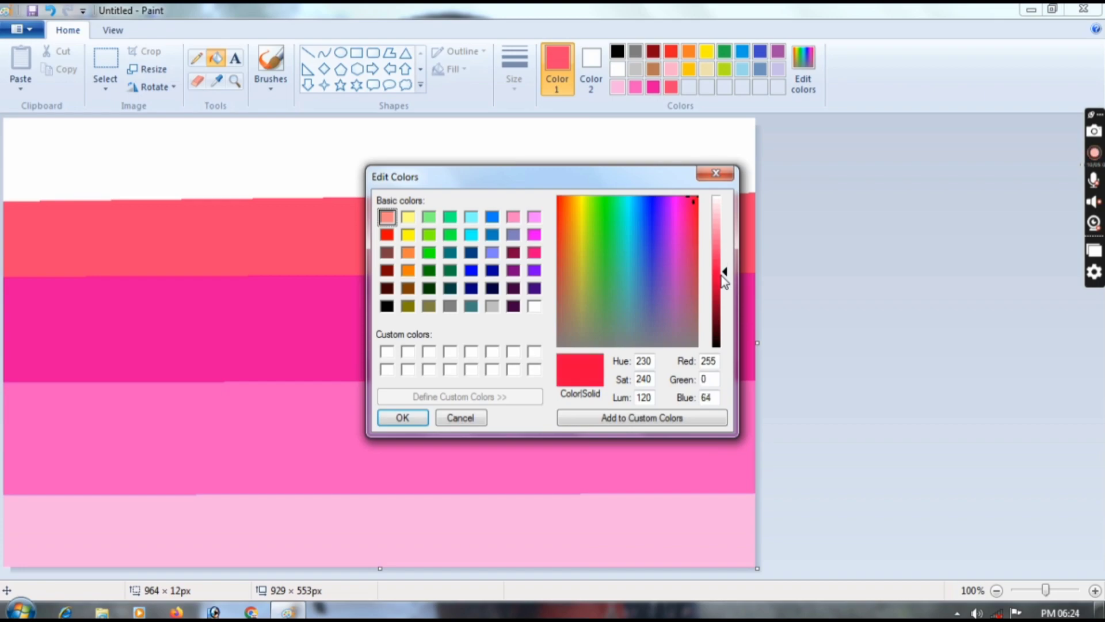
pyautogui.click(402, 417)
pyautogui.click(385, 155)
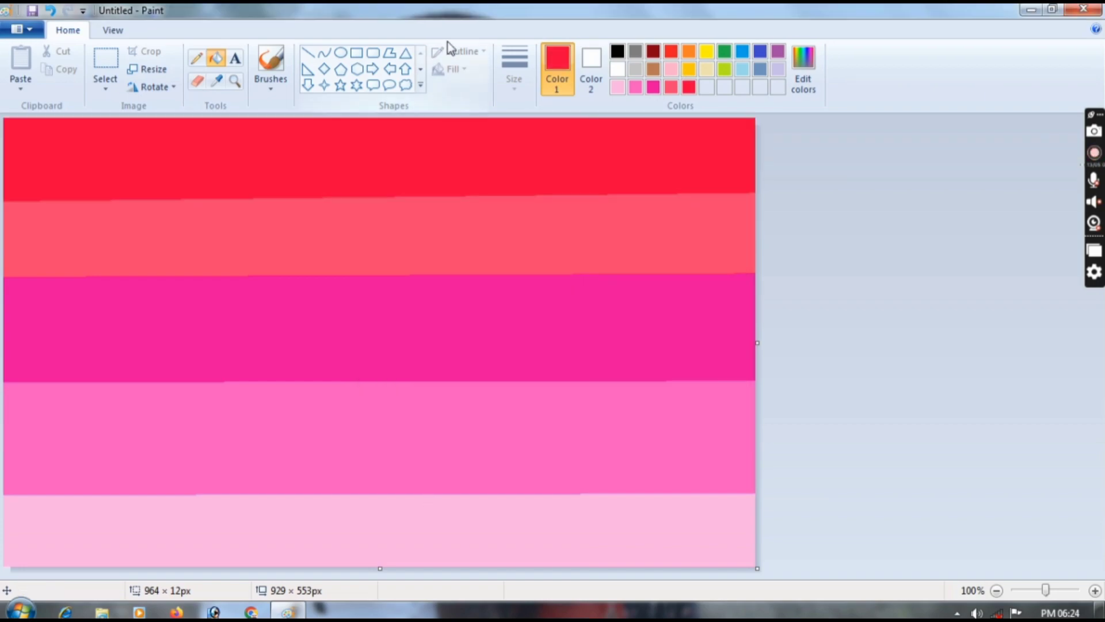
pyautogui.click(315, 56)
pyautogui.click(617, 51)
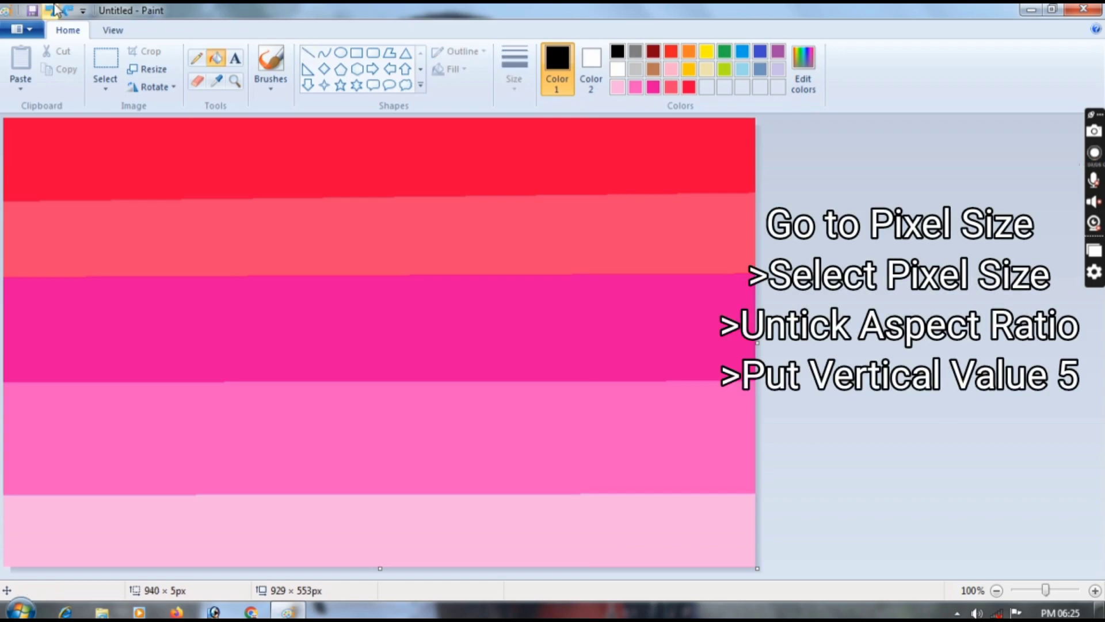
# Resize the picture by pixels to a height of 5 without maintaining the aspect ratio.
pyautogui.click(154, 69)
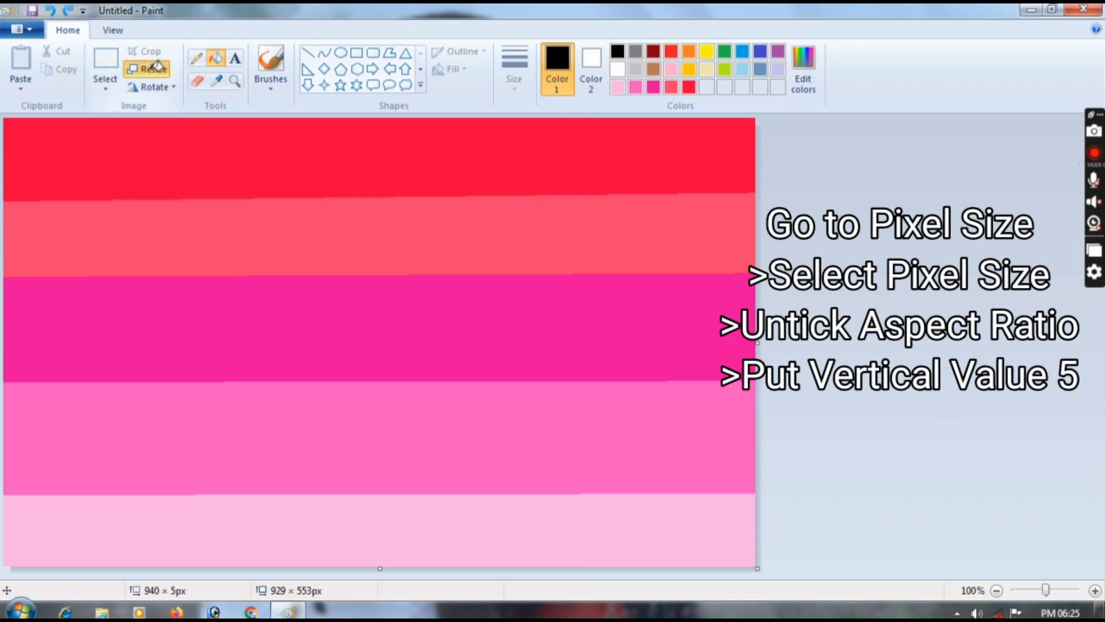
pyautogui.click(176, 127)
pyautogui.doubleClick(202, 192)
pyautogui.write('5')
pyautogui.press('Return')
pyautogui.click(176, 128)
pyautogui.moveTo(192, 189); pyautogui.dragTo(160, 205)
pyautogui.write('553')
pyautogui.press('Return')
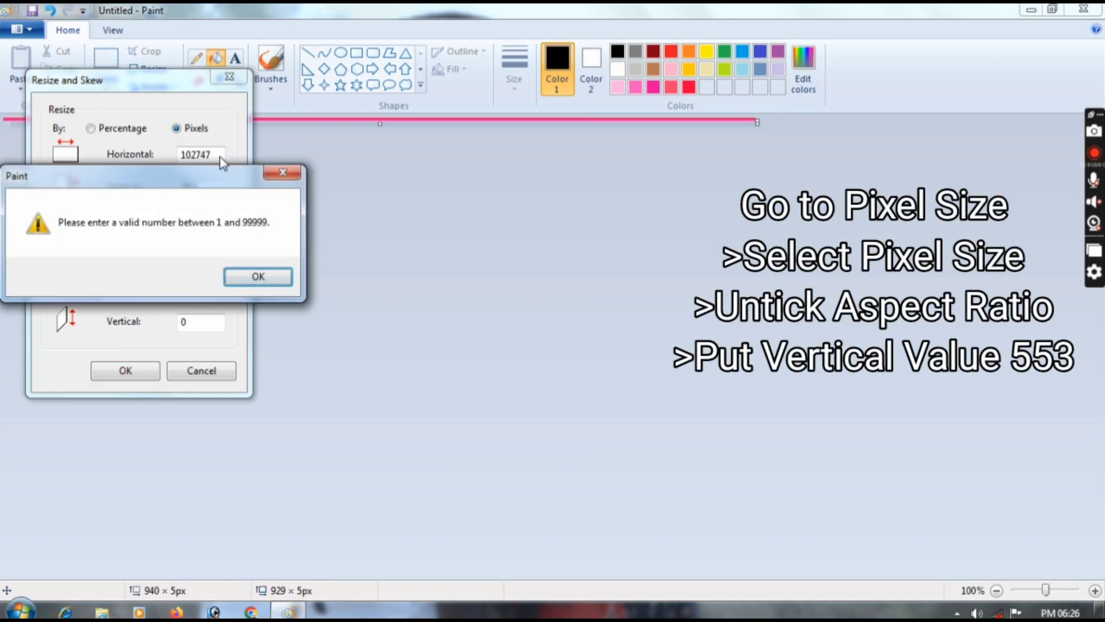
pyautogui.click(284, 171)
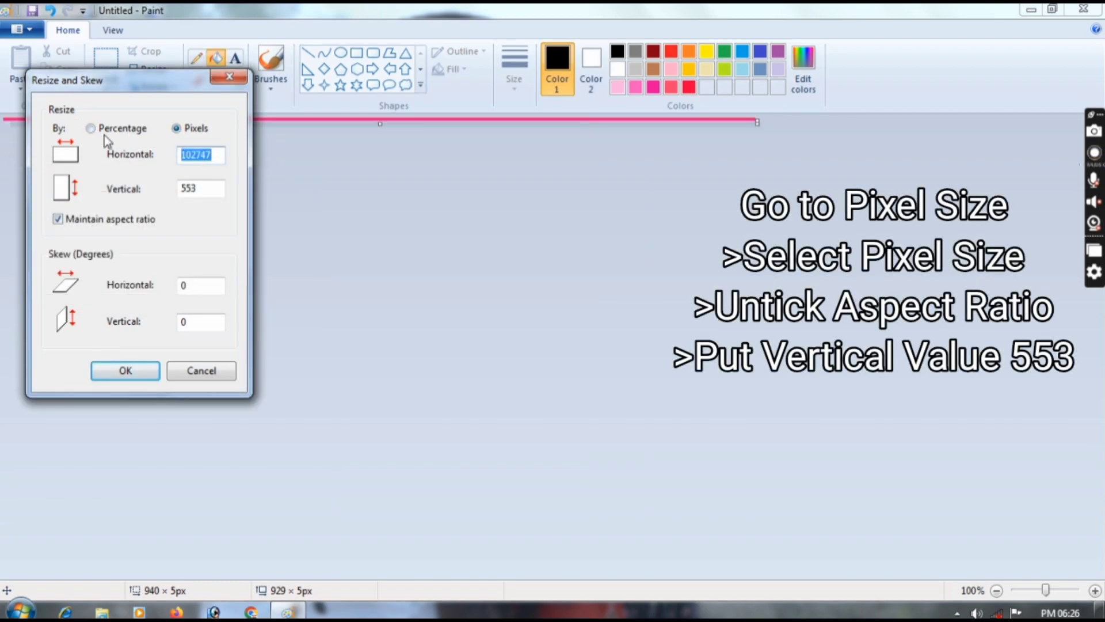
# Stretch the picture to a height of 553 pixels with the aspect ratio unlocked to blend the bands into a gradient.
pyautogui.click(91, 128)
pyautogui.click(176, 128)
pyautogui.press('Tab')
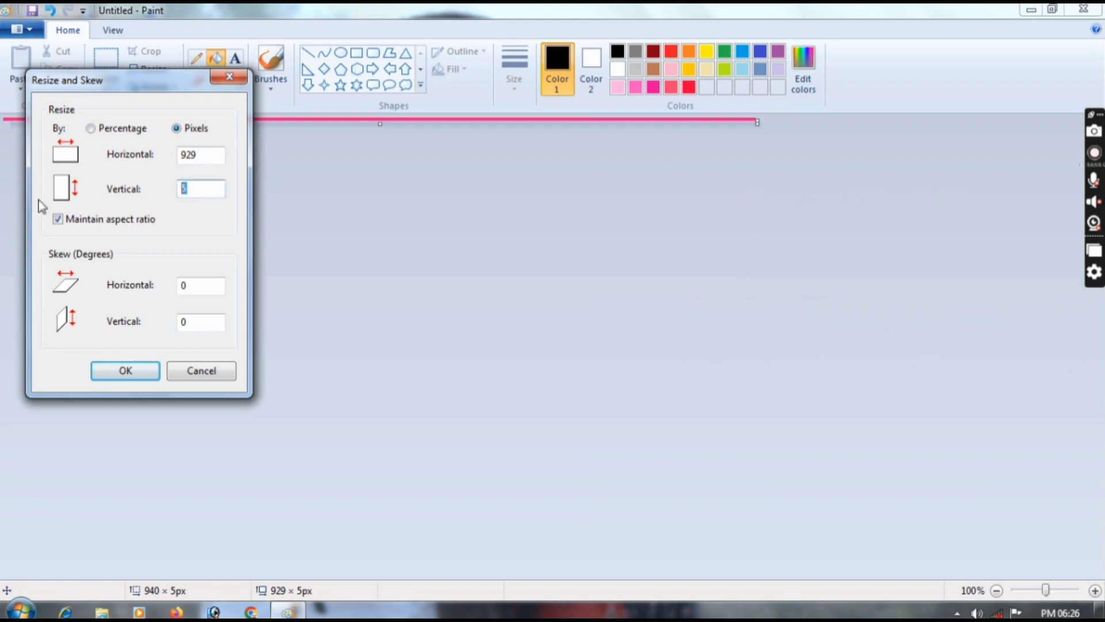
pyautogui.write('553')
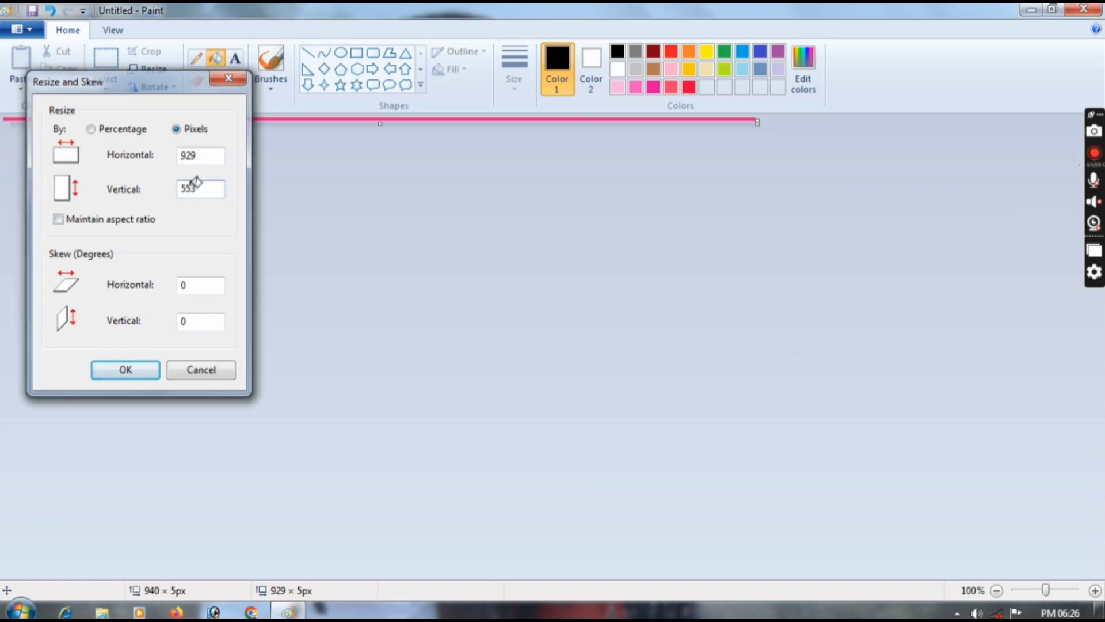
pyautogui.press('Return')
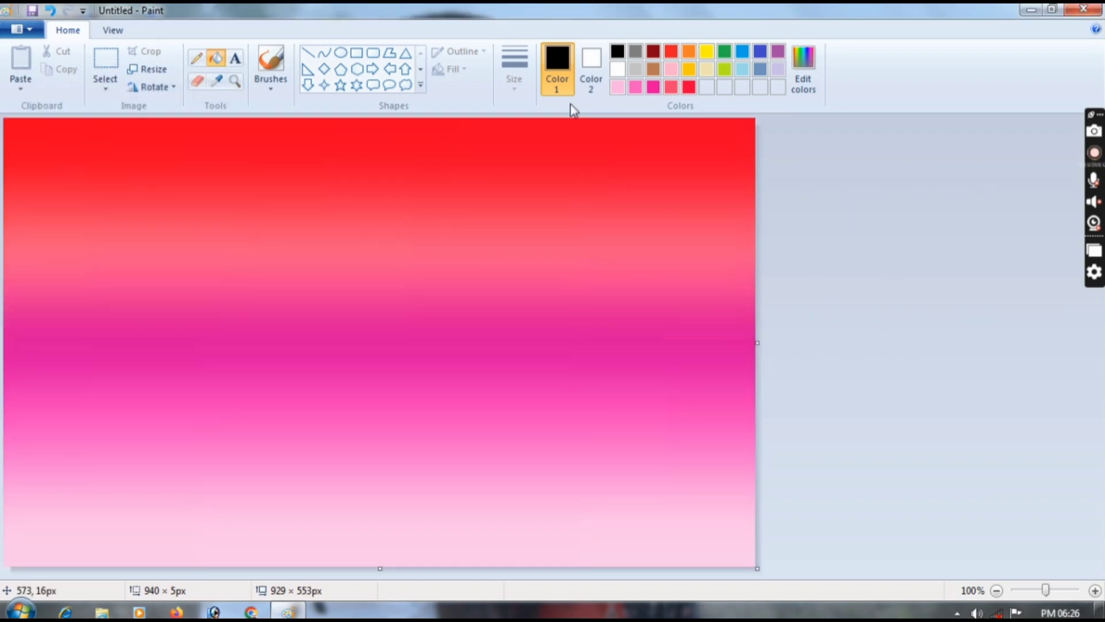
# Set up the ellipse shape with a solid fill and white as the drawing colour.
pyautogui.click(618, 69)
pyautogui.click(340, 61)
pyautogui.click(461, 70)
pyautogui.click(461, 111)
pyautogui.moveTo(211, 171)
pyautogui.mouseDown()
pyautogui.moveTo(316, 323)
pyautogui.moveTo(599, 511)
pyautogui.moveTo(549, 508)
pyautogui.mouseUp()
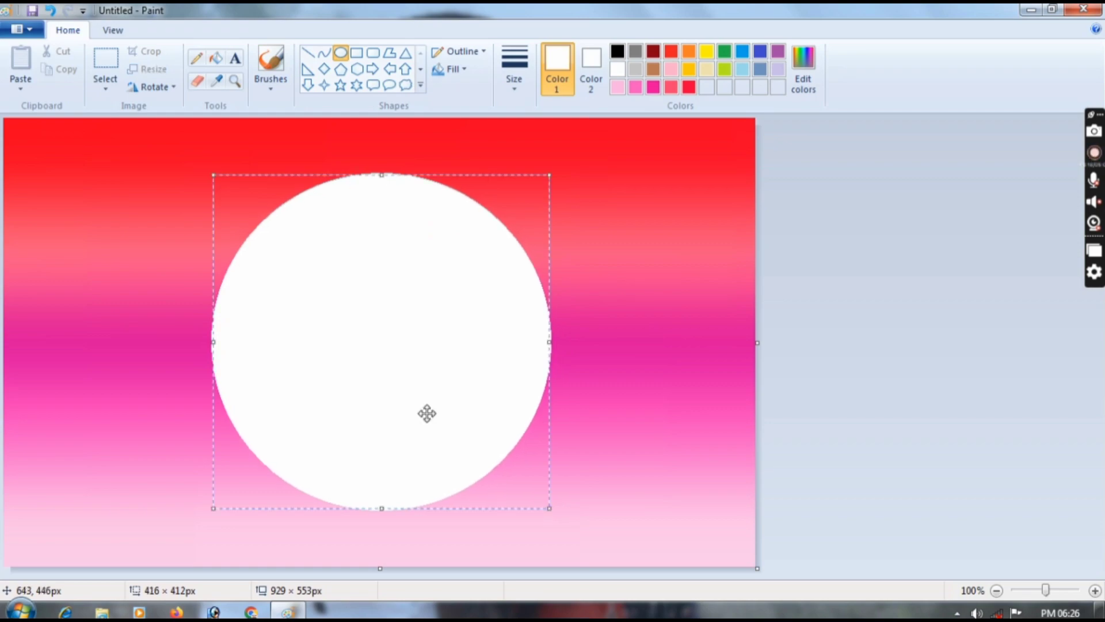
pyautogui.moveTo(410, 405); pyautogui.dragTo(388, 365)
pyautogui.press('Delete')
pyautogui.moveTo(254, 186)
pyautogui.mouseDown()
pyautogui.moveTo(393, 357)
pyautogui.moveTo(486, 424)
pyautogui.moveTo(520, 466)
pyautogui.moveTo(526, 459)
pyautogui.mouseUp()
pyautogui.moveTo(401, 372); pyautogui.dragTo(365, 367)
pyautogui.press('Delete')
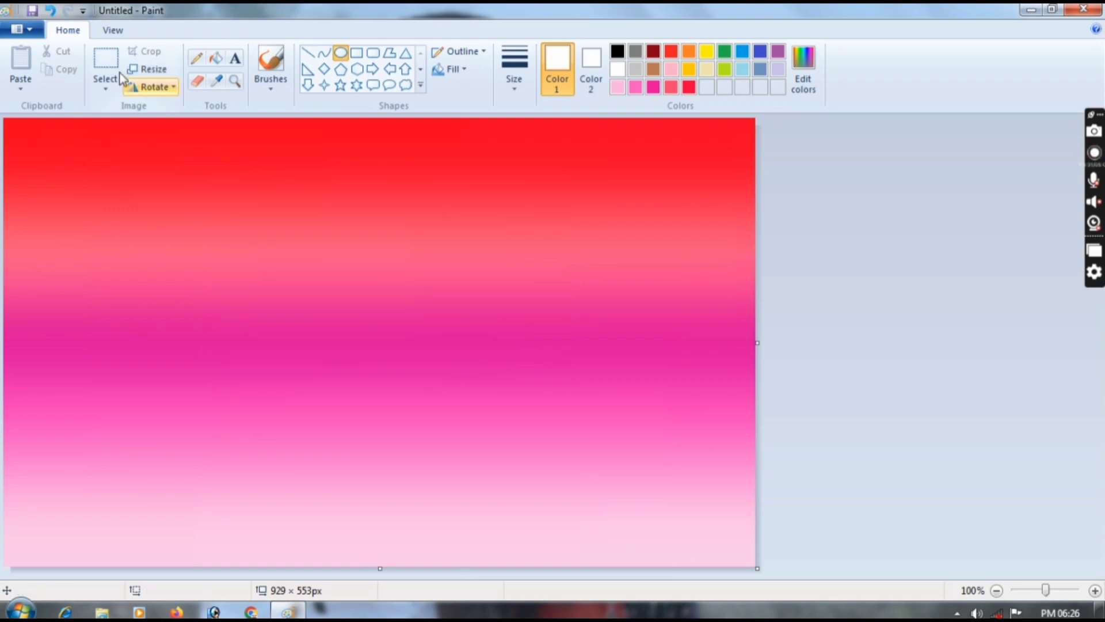
# Select the entire picture.
pyautogui.click(106, 61)
pyautogui.click(105, 88)
pyautogui.click(135, 180)
pyautogui.moveTo(380, 567)
pyautogui.mouseDown()
pyautogui.moveTo(377, 494)
pyautogui.moveTo(392, 568)
pyautogui.mouseUp()
pyautogui.rightClick(366, 426)
pyautogui.click(392, 515)
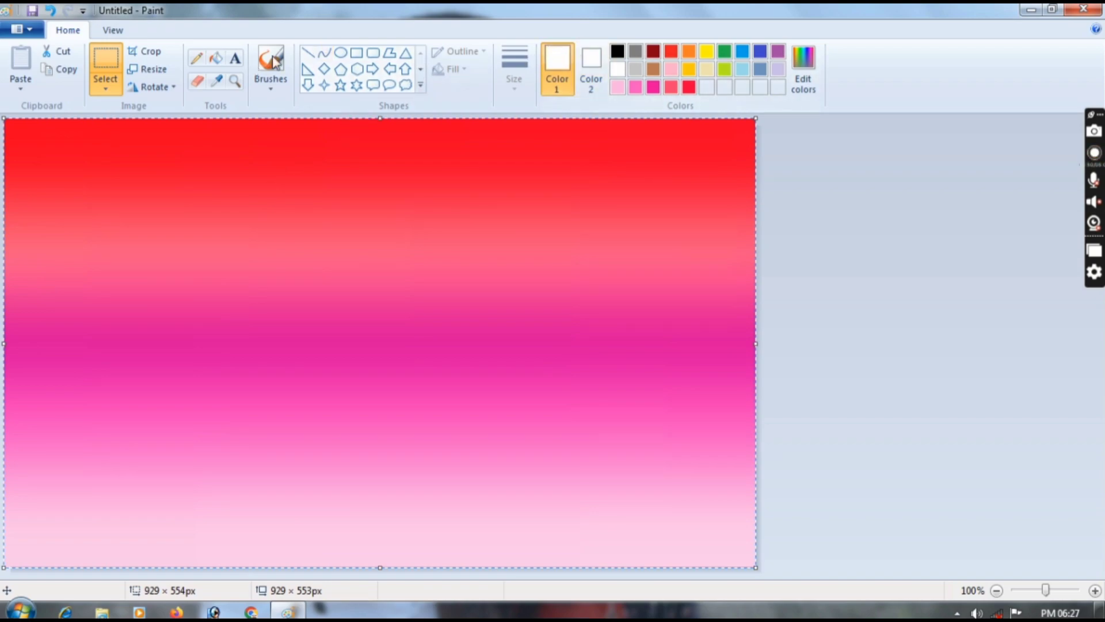
# Draw a white filled circle of about 326 × 319 px in the middle of the gradient.
pyautogui.click(340, 53)
pyautogui.moveTo(244, 206); pyautogui.dragTo(494, 464)
pyautogui.moveTo(500, 338); pyautogui.dragTo(508, 344)
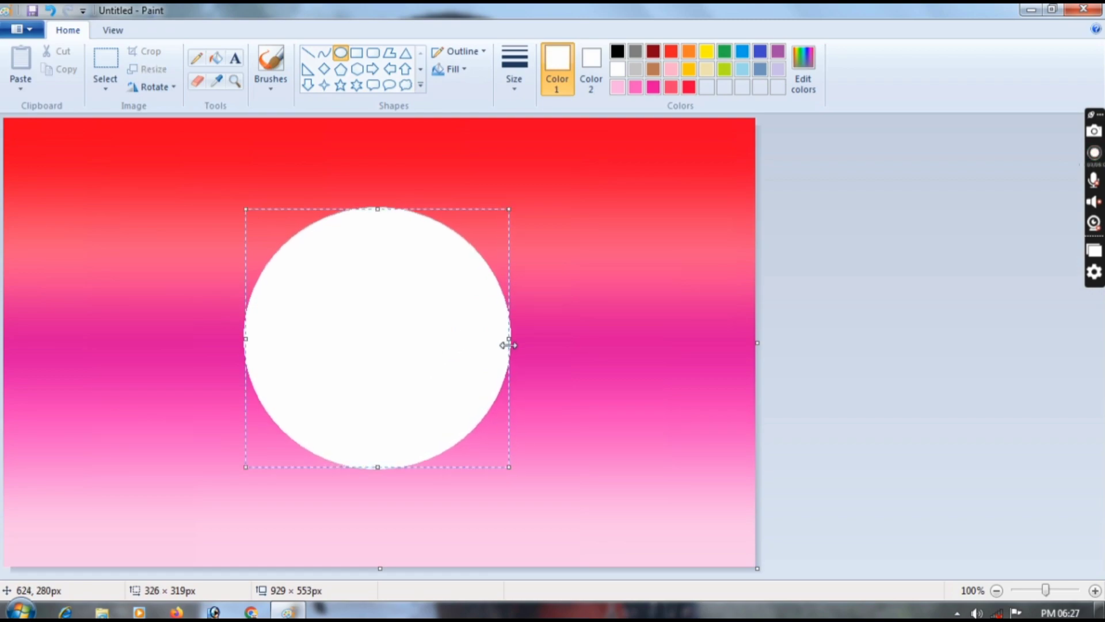
pyautogui.moveTo(375, 210); pyautogui.dragTo(376, 207)
# Enlarge the white circle to about 395 × 393 px and place it slightly right of the canvas centre.
pyautogui.moveTo(413, 308); pyautogui.dragTo(385, 290)
pyautogui.moveTo(483, 318); pyautogui.dragTo(540, 327)
pyautogui.moveTo(379, 449); pyautogui.dragTo(381, 507)
pyautogui.moveTo(219, 347); pyautogui.dragTo(213, 349)
pyautogui.moveTo(353, 361); pyautogui.dragTo(440, 340)
pyautogui.moveTo(627, 330); pyautogui.dragTo(617, 333)
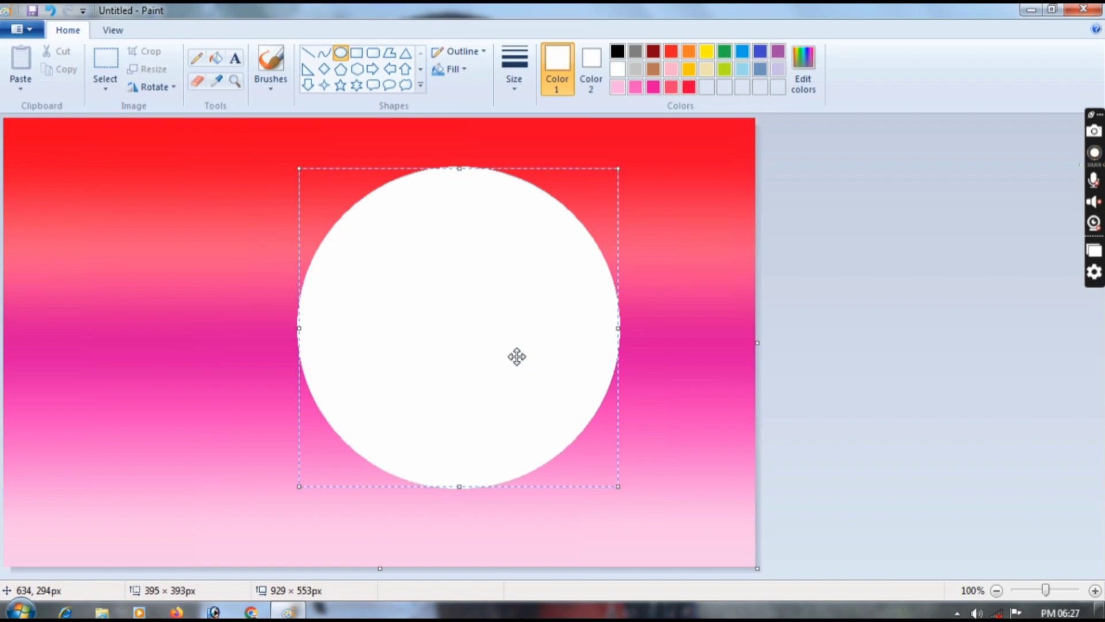
pyautogui.click(848, 339)
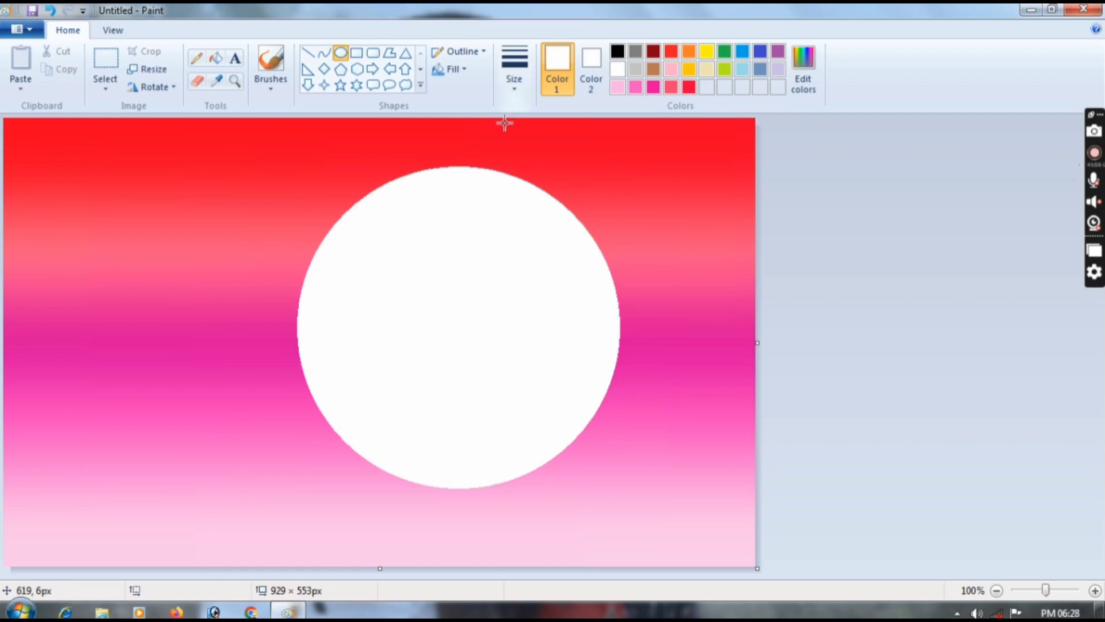
# Choose a brush with black as the colour and increase its size well beyond the default.
pyautogui.click(274, 61)
pyautogui.click(617, 51)
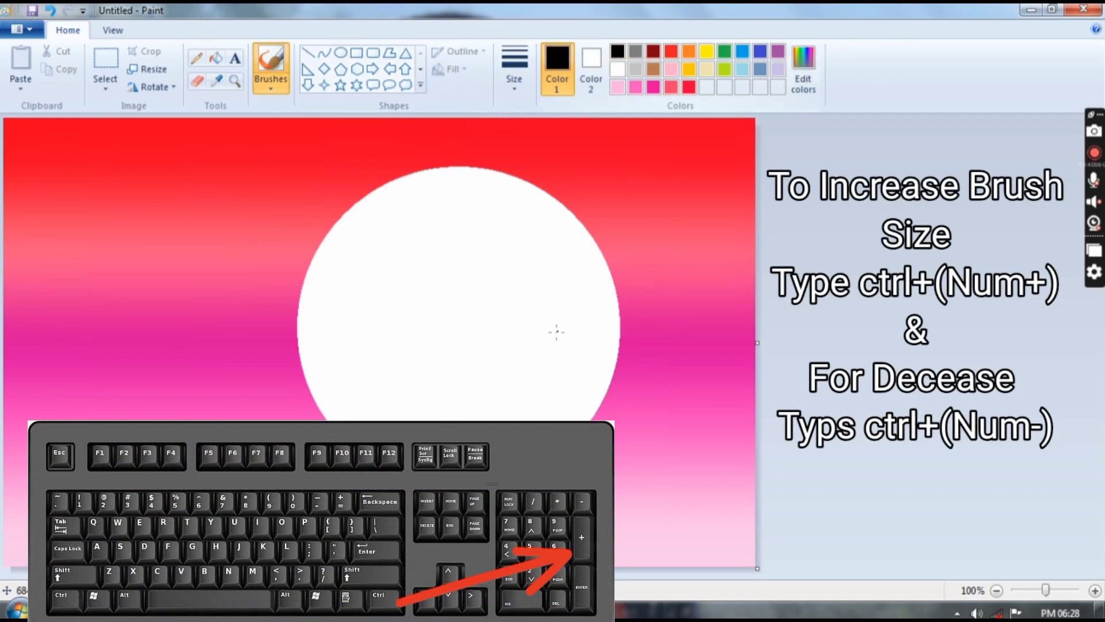
pyautogui.press('ctrl+KP_Add')
pyautogui.press('ctrl+KP_Add')
pyautogui.press('ctrl+KP_Add')
pyautogui.press('ctrl+KP_Add')
pyautogui.press('ctrl+KP_Add')
pyautogui.press('ctrl+KP_Add')
pyautogui.press('ctrl+KP_Add')
pyautogui.press('ctrl+KP_Add')
pyautogui.press('ctrl+KP_Add')
pyautogui.press('ctrl+KP_Add')
# Paint a solid black cliff that juts from the canvas's right edge across the lower part of the circle, with a jagged underside.
pyautogui.moveTo(518, 375)
pyautogui.mouseDown()
pyautogui.moveTo(763, 380)
pyautogui.moveTo(463, 406)
pyautogui.moveTo(490, 407)
pyautogui.moveTo(545, 442)
pyautogui.moveTo(744, 511)
pyautogui.moveTo(484, 402)
pyautogui.moveTo(583, 394)
pyautogui.moveTo(475, 405)
pyautogui.moveTo(625, 394)
pyautogui.moveTo(473, 409)
pyautogui.moveTo(516, 393)
pyautogui.moveTo(738, 386)
pyautogui.moveTo(471, 407)
pyautogui.moveTo(543, 437)
pyautogui.moveTo(490, 394)
pyautogui.moveTo(471, 404)
pyautogui.moveTo(519, 442)
pyautogui.moveTo(534, 405)
pyautogui.moveTo(546, 447)
pyautogui.moveTo(565, 461)
pyautogui.moveTo(549, 415)
pyautogui.moveTo(546, 425)
pyautogui.moveTo(589, 454)
pyautogui.moveTo(583, 465)
pyautogui.moveTo(638, 492)
pyautogui.moveTo(675, 490)
pyautogui.moveTo(745, 512)
pyautogui.mouseUp()
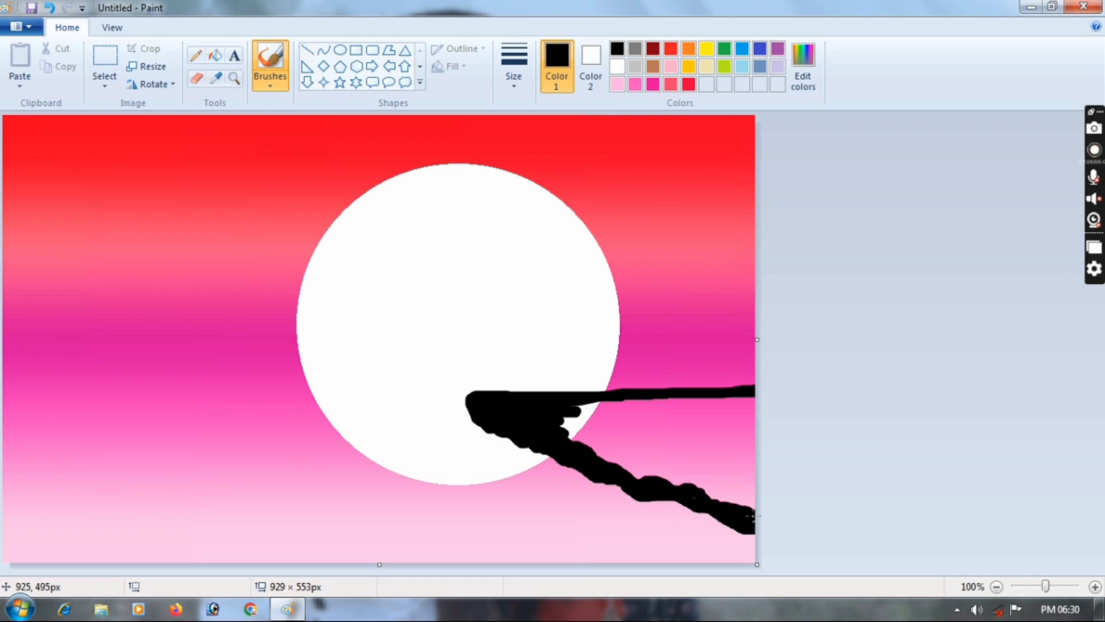
pyautogui.moveTo(637, 499)
pyautogui.mouseDown()
pyautogui.moveTo(742, 533)
pyautogui.moveTo(619, 496)
pyautogui.mouseUp()
pyautogui.moveTo(610, 435)
pyautogui.mouseDown()
pyautogui.moveTo(685, 406)
pyautogui.moveTo(648, 467)
pyautogui.moveTo(782, 510)
pyautogui.moveTo(743, 455)
pyautogui.moveTo(758, 430)
pyautogui.moveTo(610, 496)
pyautogui.moveTo(662, 486)
pyautogui.moveTo(618, 480)
pyautogui.moveTo(671, 500)
pyautogui.mouseUp()
pyautogui.hotkey('ctrl', 'z')
pyautogui.hotkey('ctrl', 'z')
pyautogui.moveTo(615, 476); pyautogui.dragTo(759, 552)
pyautogui.moveTo(480, 400)
pyautogui.mouseDown()
pyautogui.moveTo(443, 403)
pyautogui.moveTo(520, 443)
pyautogui.moveTo(608, 412)
pyautogui.mouseUp()
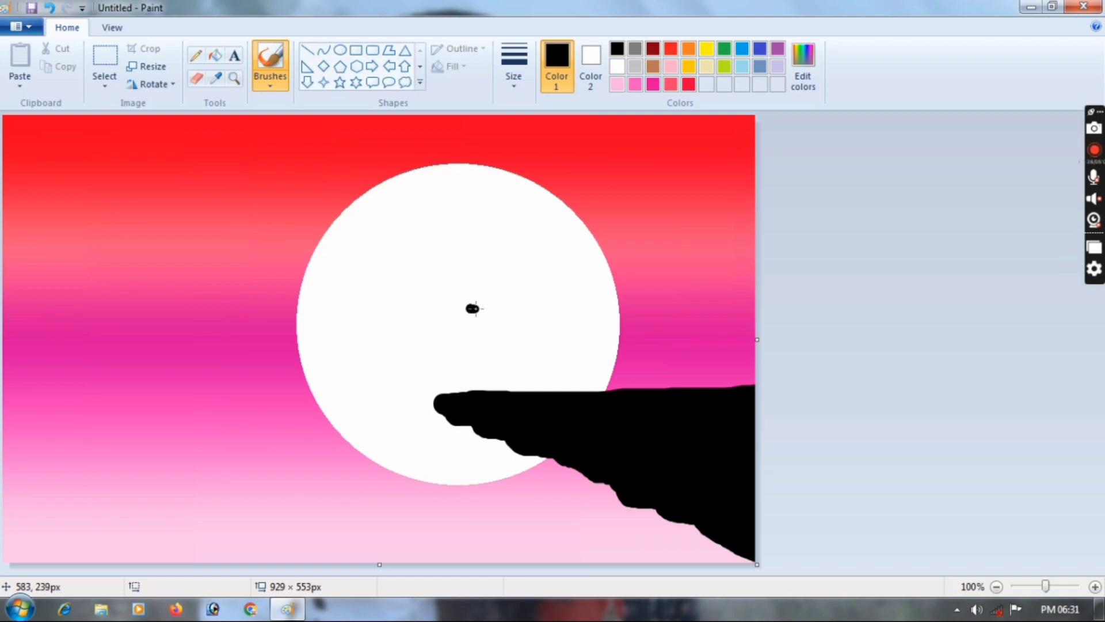
# Paint black silhouettes of a girl and a boy facing each other on the cliff's tip, in front of the white circle.
pyautogui.moveTo(463, 308)
pyautogui.mouseDown()
pyautogui.moveTo(485, 345)
pyautogui.moveTo(477, 354)
pyautogui.moveTo(491, 354)
pyautogui.mouseUp()
pyautogui.hotkey('ctrl', 'z')
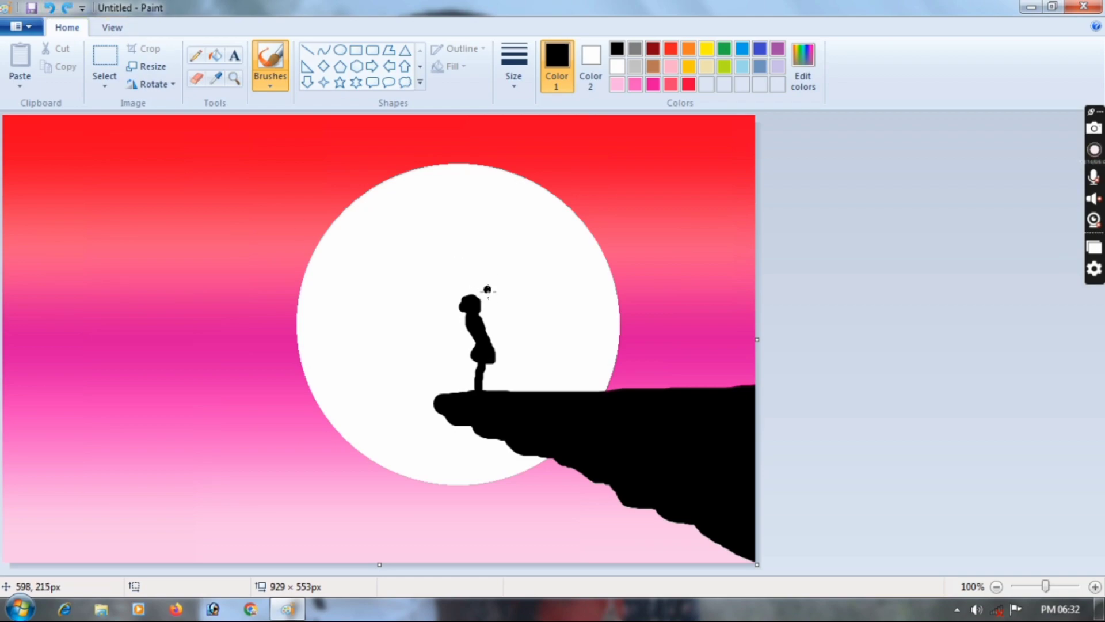
pyautogui.click(494, 288)
pyautogui.moveTo(499, 297); pyautogui.dragTo(499, 302)
pyautogui.click(50, 8)
pyautogui.click(51, 8)
pyautogui.click(50, 8)
pyautogui.moveTo(494, 320)
pyautogui.mouseDown()
pyautogui.moveTo(497, 308)
pyautogui.moveTo(509, 319)
pyautogui.moveTo(511, 387)
pyautogui.mouseUp()
pyautogui.click(50, 8)
pyautogui.click(50, 8)
pyautogui.click(50, 8)
pyautogui.click(50, 8)
pyautogui.moveTo(489, 293); pyautogui.dragTo(506, 339)
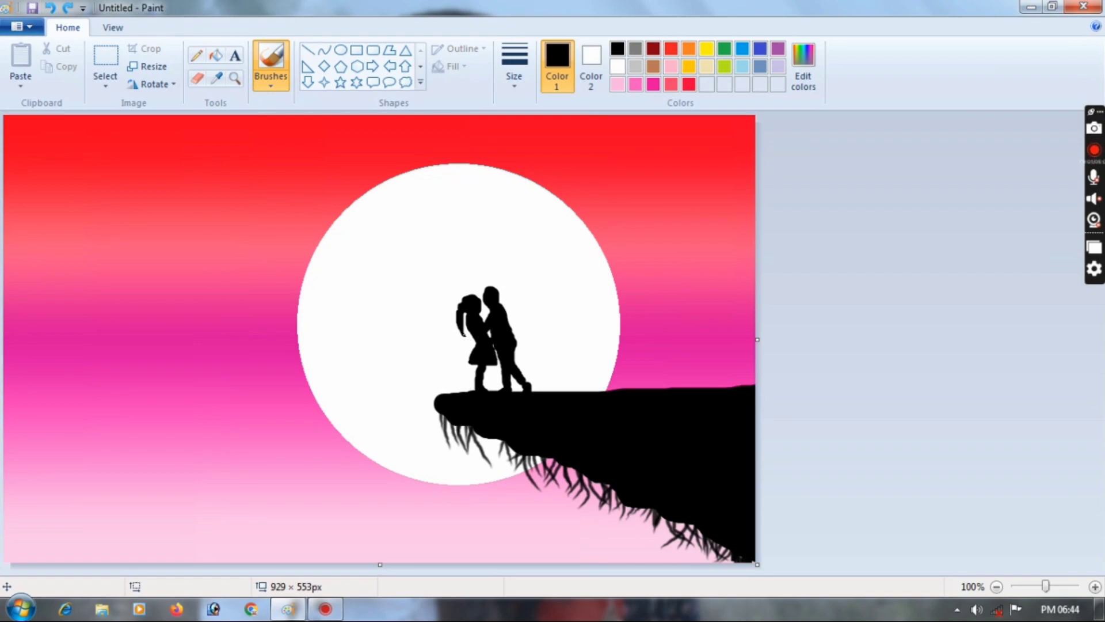
# Undo the latest hanging root strokes along the right part of the cliff's underside.
pyautogui.click(50, 8)
pyautogui.click(50, 8)
pyautogui.click(50, 8)
pyautogui.click(50, 8)
pyautogui.click(51, 8)
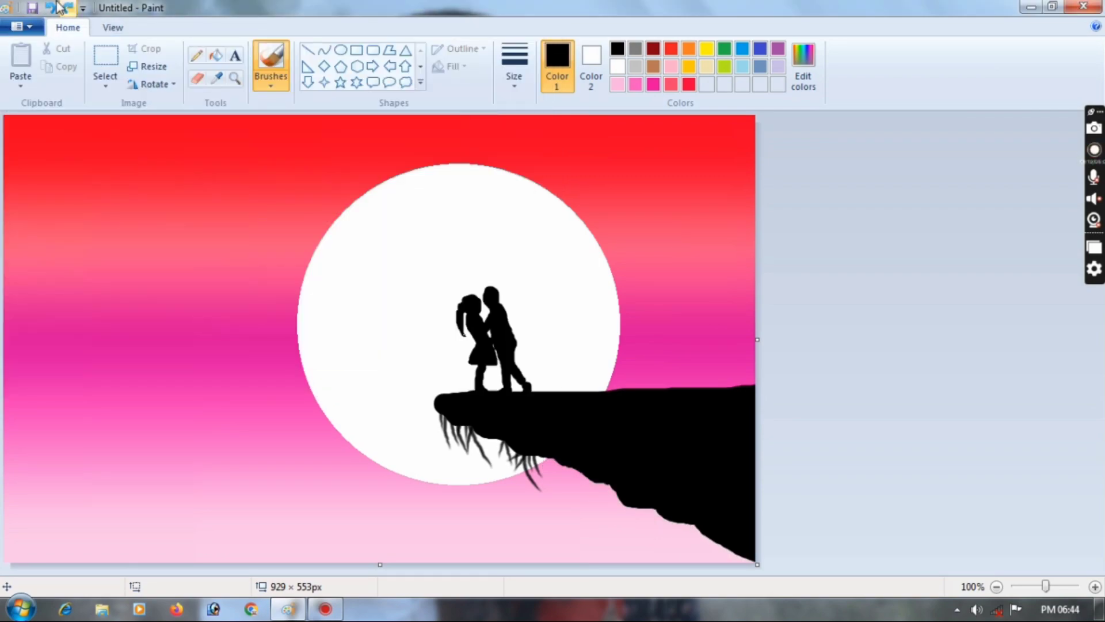
pyautogui.click(52, 8)
# Repaint short, sparse roots hanging from the cliff's underside, undoing the unwanted strokes.
pyautogui.moveTo(525, 456); pyautogui.dragTo(531, 463)
pyautogui.click(50, 9)
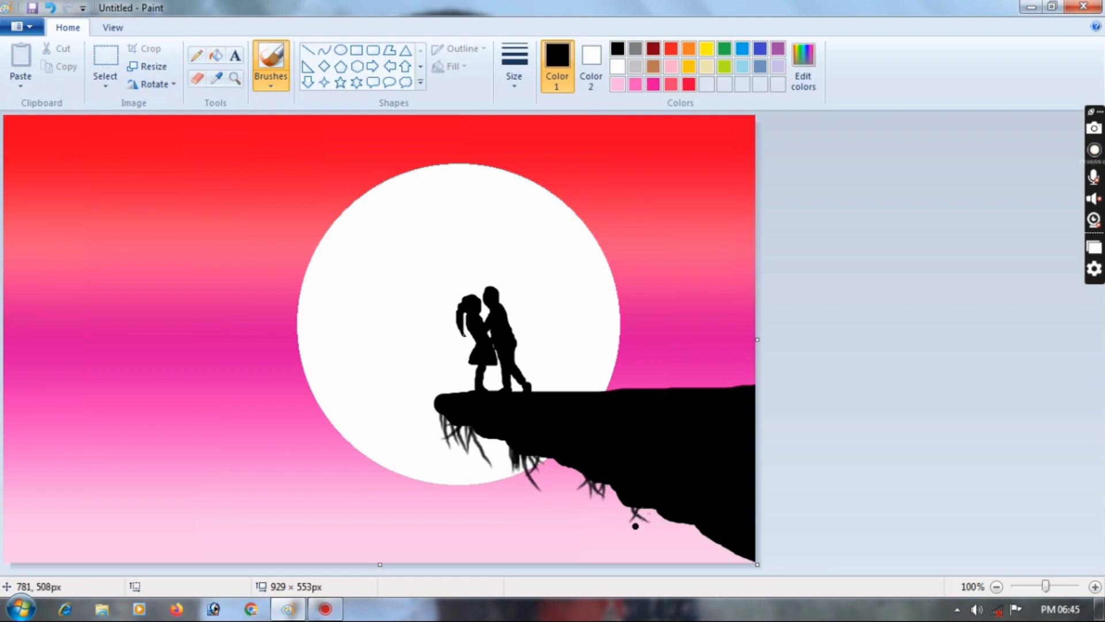
pyautogui.click(50, 8)
# Paint a bare black tree with a forked trunk on the right part of the cliff, using the basic brush with a thick stroke.
pyautogui.click(270, 75)
pyautogui.click(302, 109)
pyautogui.click(271, 75)
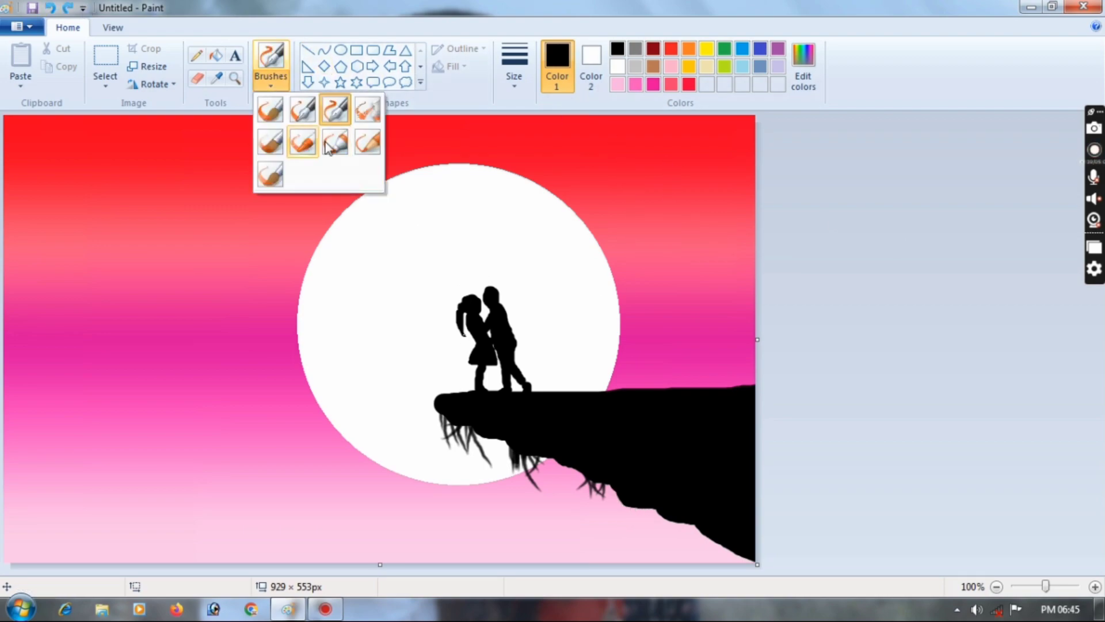
pyautogui.click(270, 110)
pyautogui.click(516, 76)
pyautogui.click(528, 210)
pyautogui.moveTo(560, 139)
pyautogui.mouseDown()
pyautogui.moveTo(638, 223)
pyautogui.moveTo(686, 363)
pyautogui.mouseUp()
pyautogui.hotkey('ctrl', 'z')
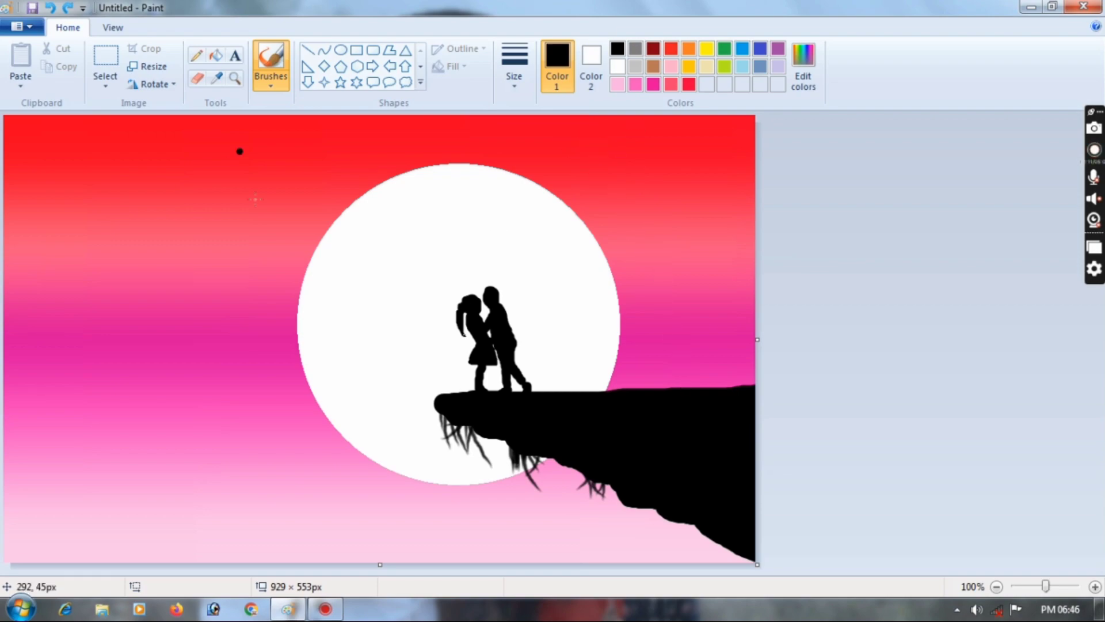
pyautogui.moveTo(593, 141); pyautogui.dragTo(695, 381)
pyautogui.moveTo(663, 127)
pyautogui.mouseDown()
pyautogui.moveTo(661, 265)
pyautogui.moveTo(698, 386)
pyautogui.moveTo(649, 208)
pyautogui.moveTo(705, 370)
pyautogui.moveTo(684, 384)
pyautogui.moveTo(683, 349)
pyautogui.mouseUp()
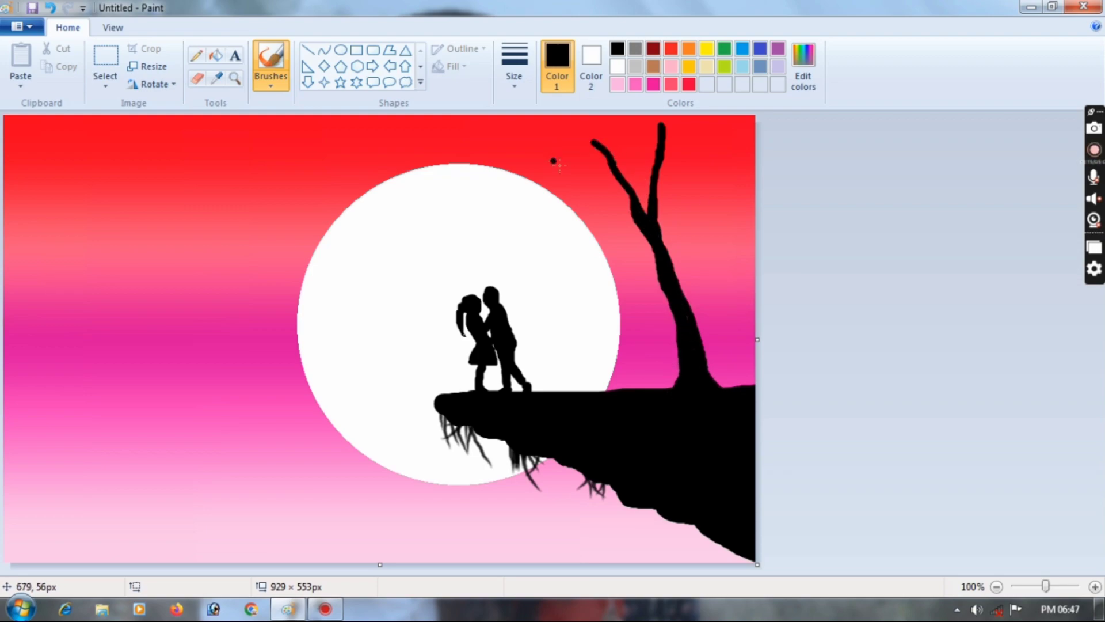
# Paint black branches and thin twigs from the tree's forked trunk, spreading over the upper part of the white moon.
pyautogui.moveTo(565, 185); pyautogui.dragTo(632, 202)
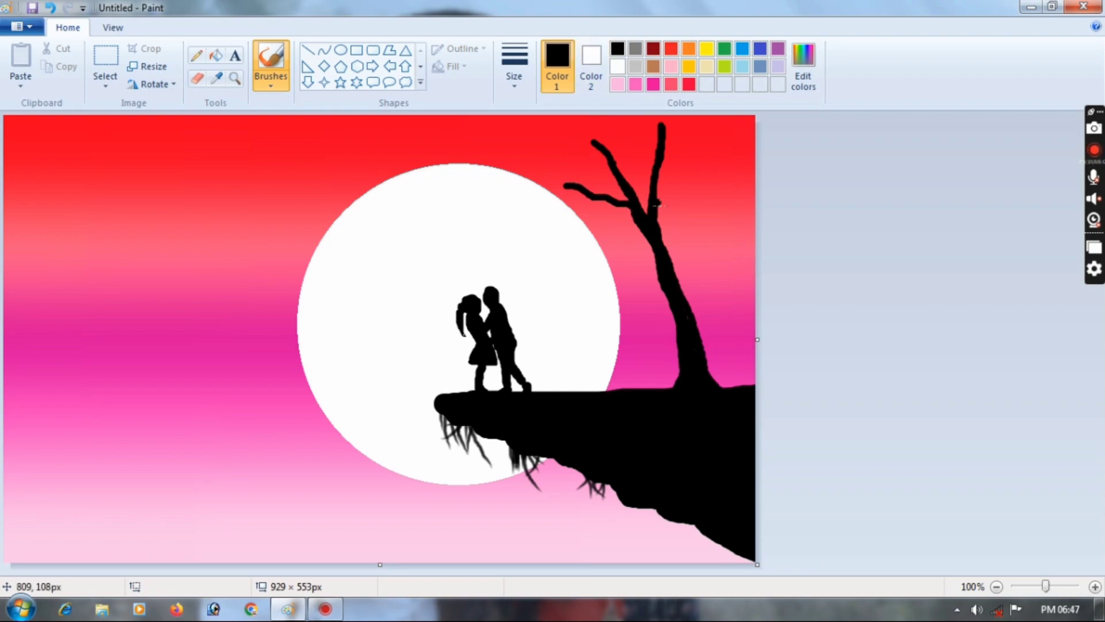
pyautogui.moveTo(684, 280); pyautogui.dragTo(686, 320)
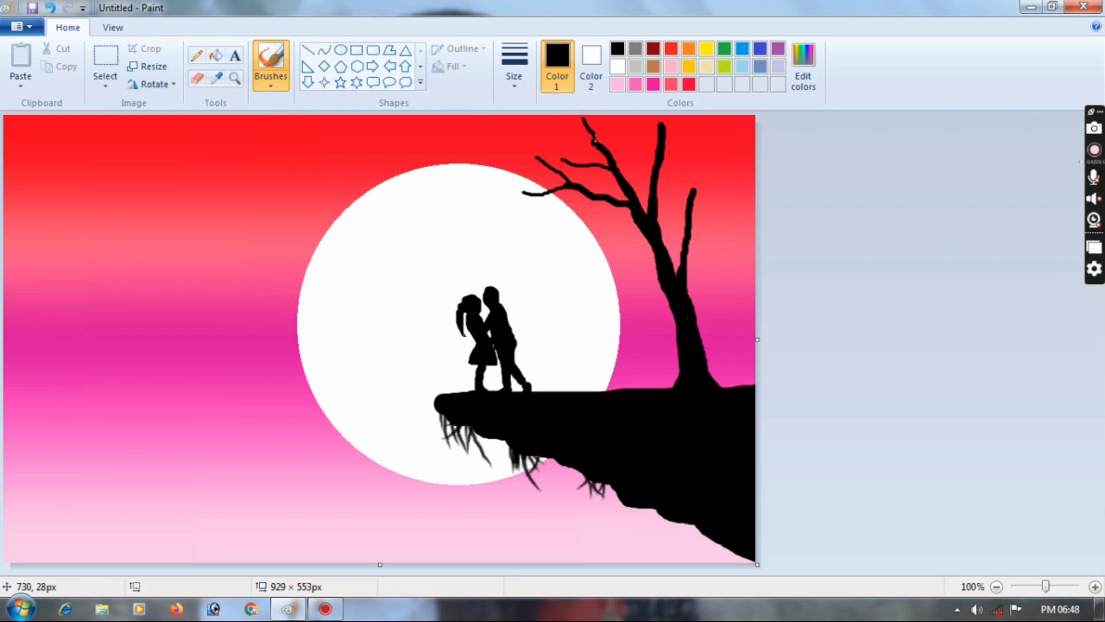
pyautogui.moveTo(582, 142); pyautogui.dragTo(525, 138)
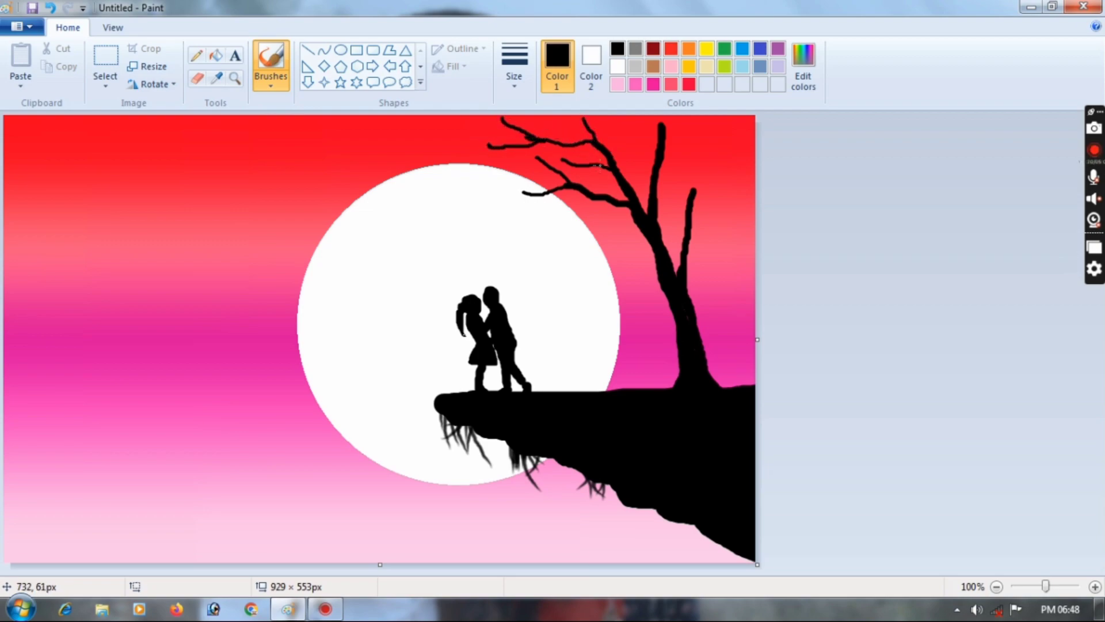
pyautogui.moveTo(576, 168); pyautogui.dragTo(638, 225)
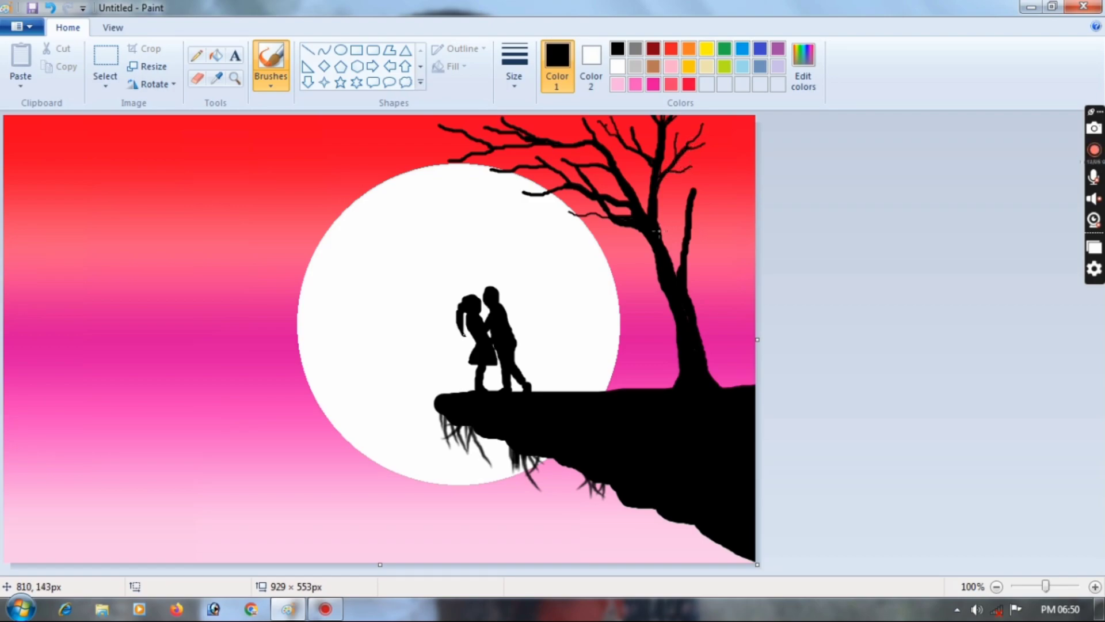
# Airbrush dark green foliage over the tree's branches along the top of the picture.
pyautogui.click(280, 86)
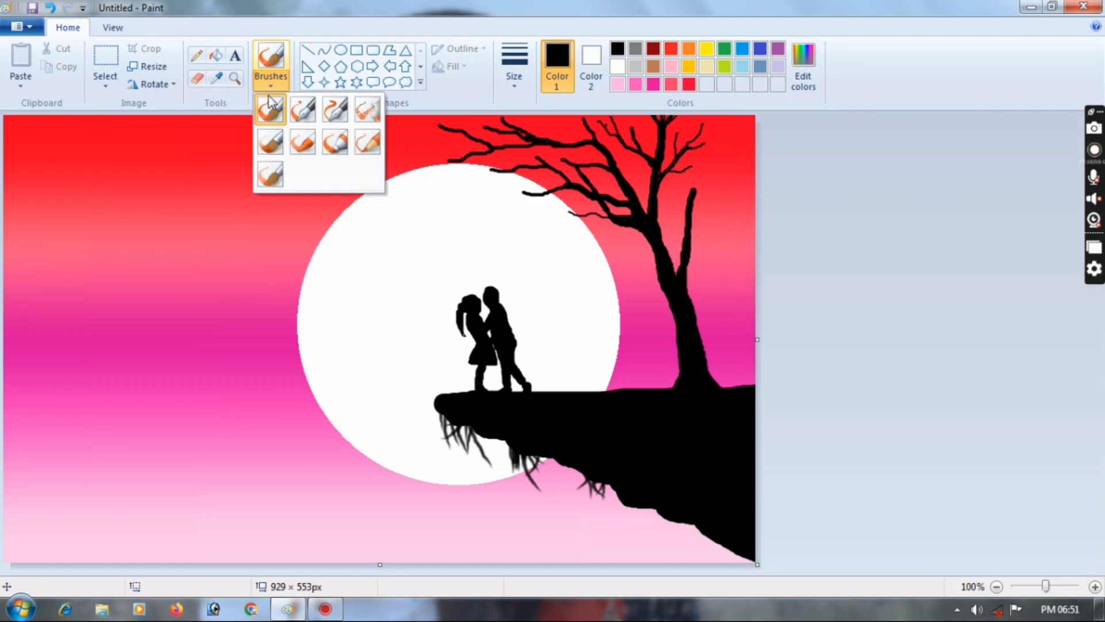
pyautogui.click(367, 109)
pyautogui.click(617, 67)
pyautogui.click(724, 49)
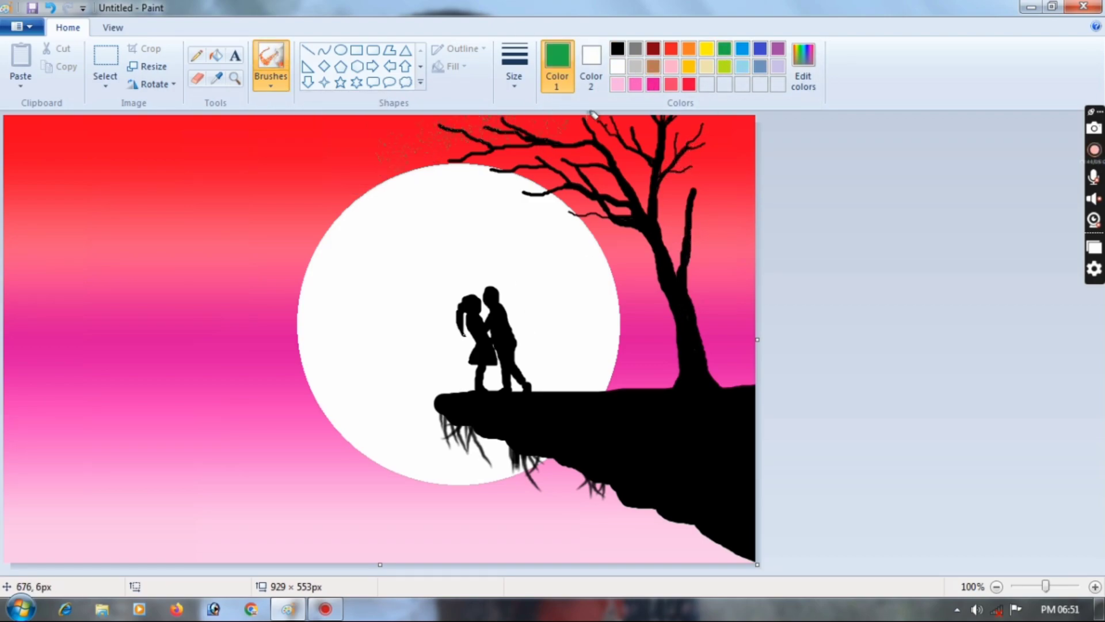
pyautogui.moveTo(370, 127)
pyautogui.mouseDown()
pyautogui.moveTo(465, 115)
pyautogui.moveTo(468, 162)
pyautogui.moveTo(434, 146)
pyautogui.moveTo(521, 147)
pyautogui.moveTo(544, 125)
pyautogui.moveTo(468, 127)
pyautogui.moveTo(430, 151)
pyautogui.moveTo(355, 128)
pyautogui.moveTo(559, 164)
pyautogui.moveTo(585, 154)
pyautogui.moveTo(564, 180)
pyautogui.moveTo(518, 164)
pyautogui.moveTo(500, 122)
pyautogui.moveTo(670, 115)
pyautogui.moveTo(543, 116)
pyautogui.moveTo(582, 172)
pyautogui.mouseUp()
pyautogui.moveTo(662, 126); pyautogui.dragTo(661, 132)
# Try a crayon stroke in a custom red over the tips of the far-left branches, and undo it.
pyautogui.click(689, 85)
pyautogui.click(558, 195)
pyautogui.click(402, 414)
pyautogui.click(270, 84)
pyautogui.click(303, 141)
pyautogui.moveTo(407, 126); pyautogui.dragTo(441, 142)
pyautogui.click(50, 8)
# Airbrush pale pink blossoms over the green foliage and add white speckles among them.
pyautogui.click(617, 85)
pyautogui.click(271, 84)
pyautogui.click(50, 8)
pyautogui.click(270, 84)
pyautogui.click(369, 107)
pyautogui.moveTo(423, 128)
pyautogui.mouseDown()
pyautogui.moveTo(491, 130)
pyautogui.moveTo(409, 122)
pyautogui.moveTo(462, 162)
pyautogui.moveTo(522, 132)
pyautogui.moveTo(560, 129)
pyautogui.moveTo(382, 122)
pyautogui.moveTo(566, 156)
pyautogui.moveTo(598, 153)
pyautogui.moveTo(632, 119)
pyautogui.moveTo(439, 155)
pyautogui.moveTo(391, 129)
pyautogui.moveTo(516, 132)
pyautogui.mouseUp()
pyautogui.click(618, 67)
pyautogui.moveTo(461, 127)
pyautogui.mouseDown()
pyautogui.moveTo(444, 124)
pyautogui.moveTo(628, 144)
pyautogui.moveTo(586, 151)
pyautogui.mouseUp()
# Mix a custom bright green and airbrush a highlight patch onto the pink foliage.
pyautogui.click(725, 67)
pyautogui.click(807, 61)
pyautogui.click(595, 200)
pyautogui.click(403, 414)
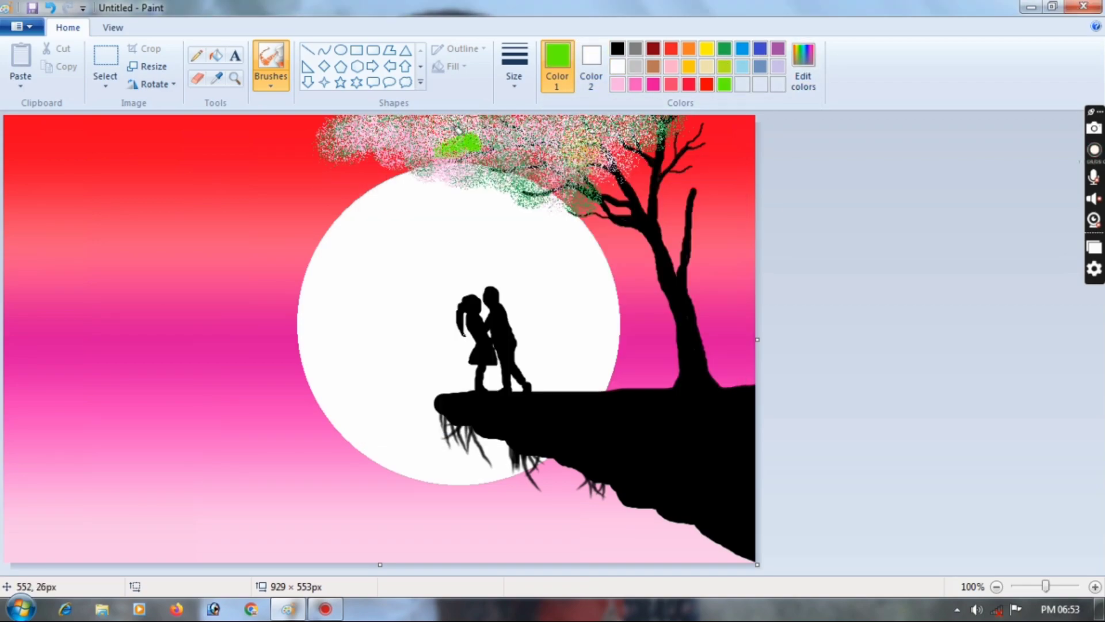